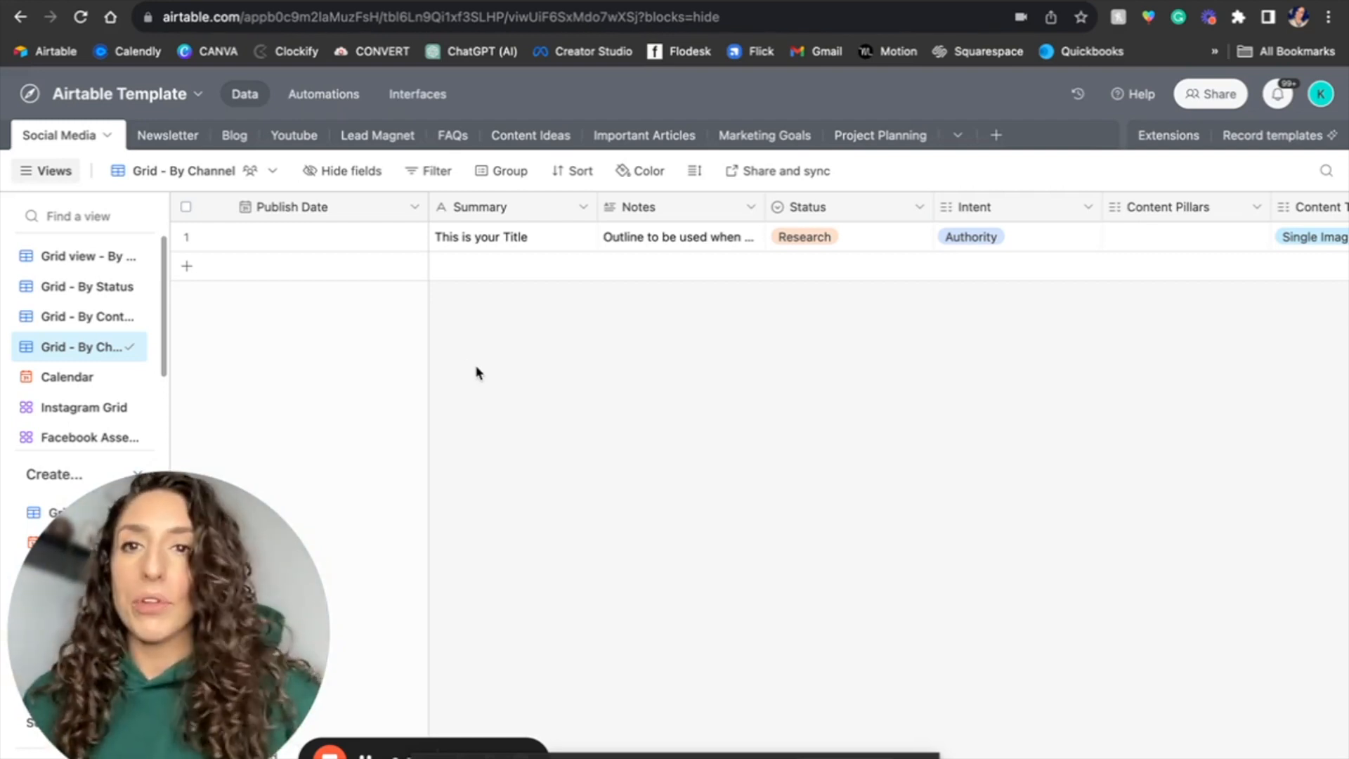
Step: Add a record to the FAQs table with "I am afraid of posting" as the known struggle
left_click(454, 135)
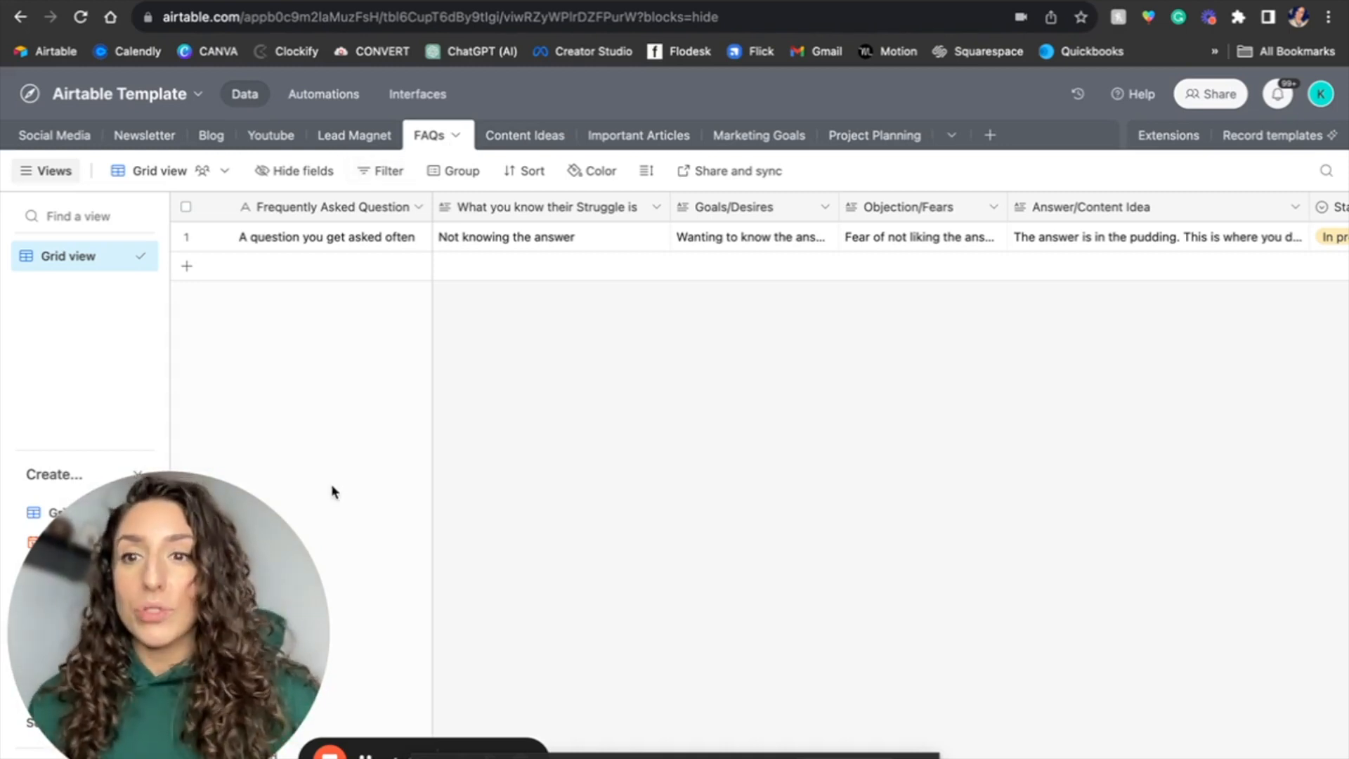
left_click(326, 276)
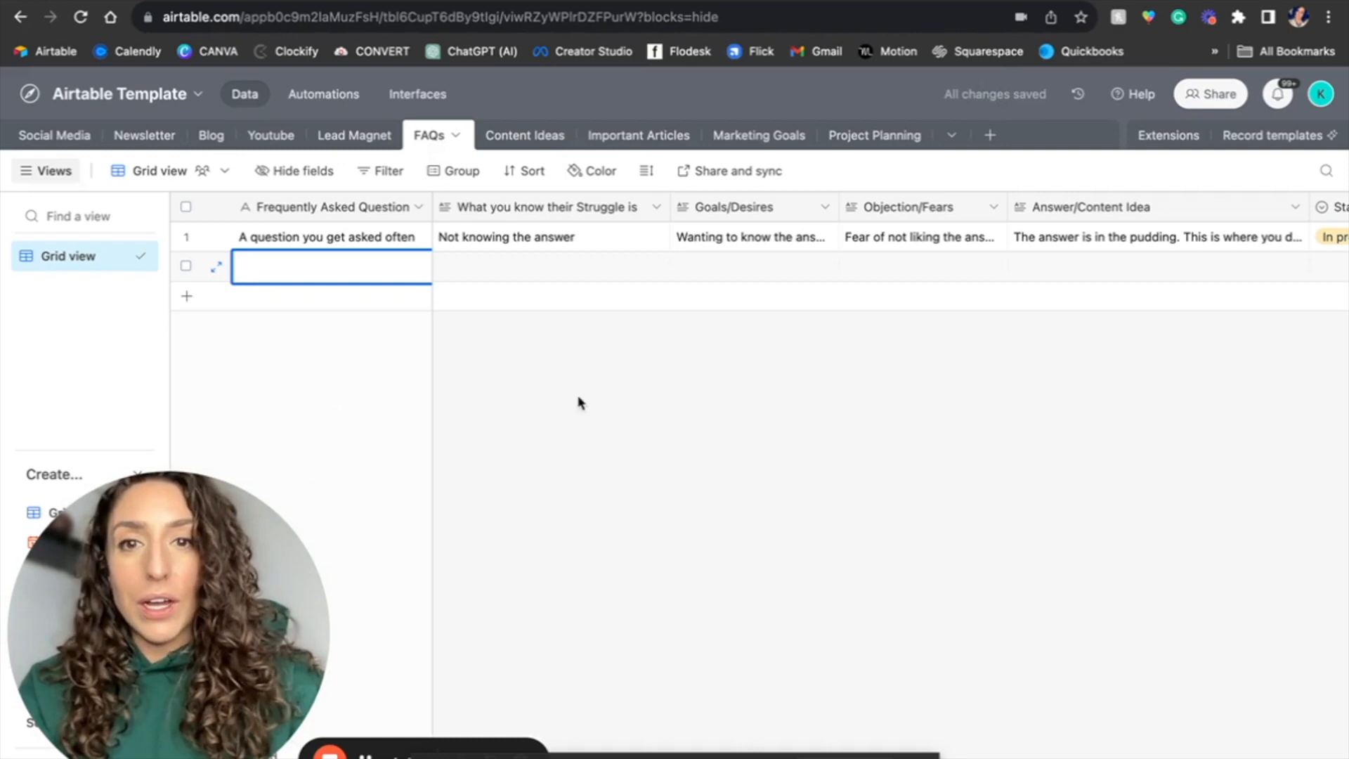
left_click(497, 265)
left_click(497, 262)
type("Wha")
key("BackSpace")
key("BackSpace")
key("BackSpace")
type("I am afraid of")
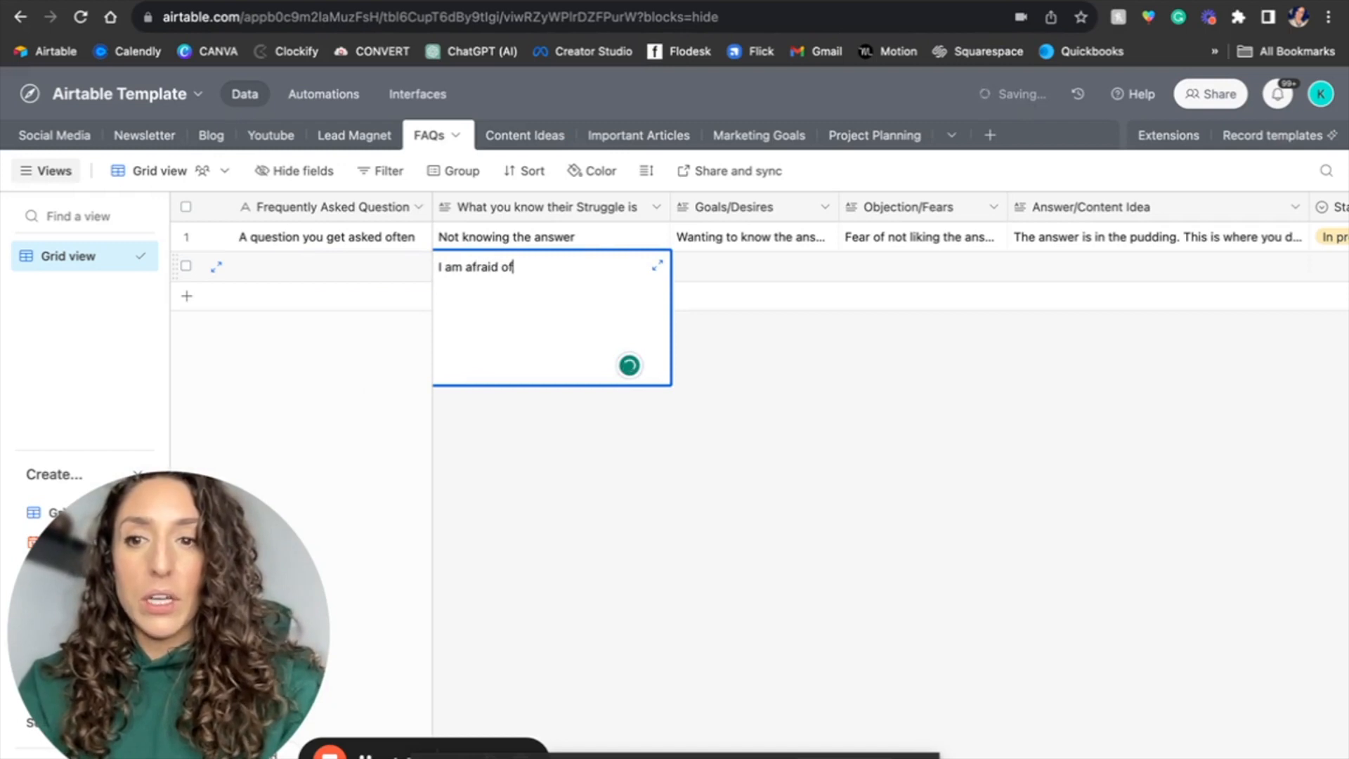
key("BackSpace")
key("BackSpace")
type("f posting")
left_click(783, 380)
Step: Fill in the new FAQ record's Goals/Desires with "More reach/bigger impact"
left_click(720, 267)
left_click(720, 268)
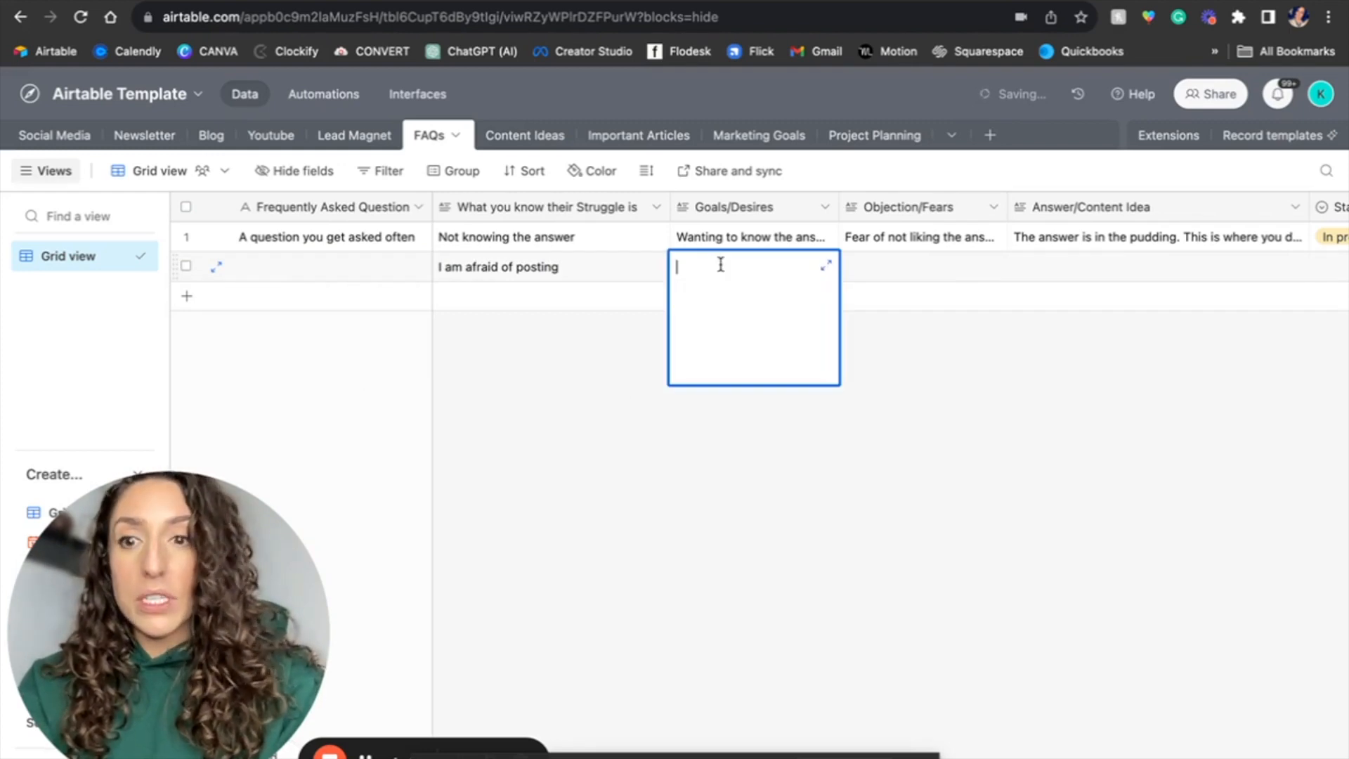
type("More reach")
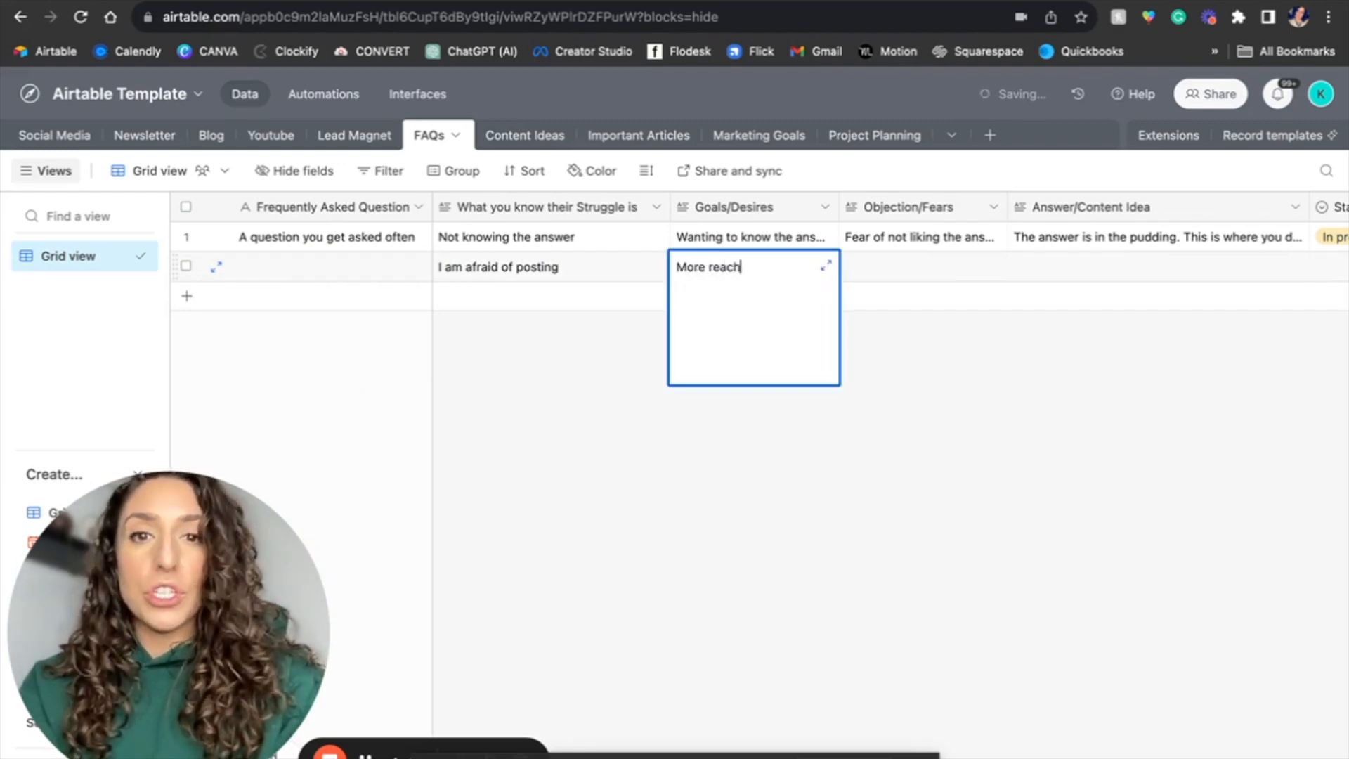
type("/bigger impact")
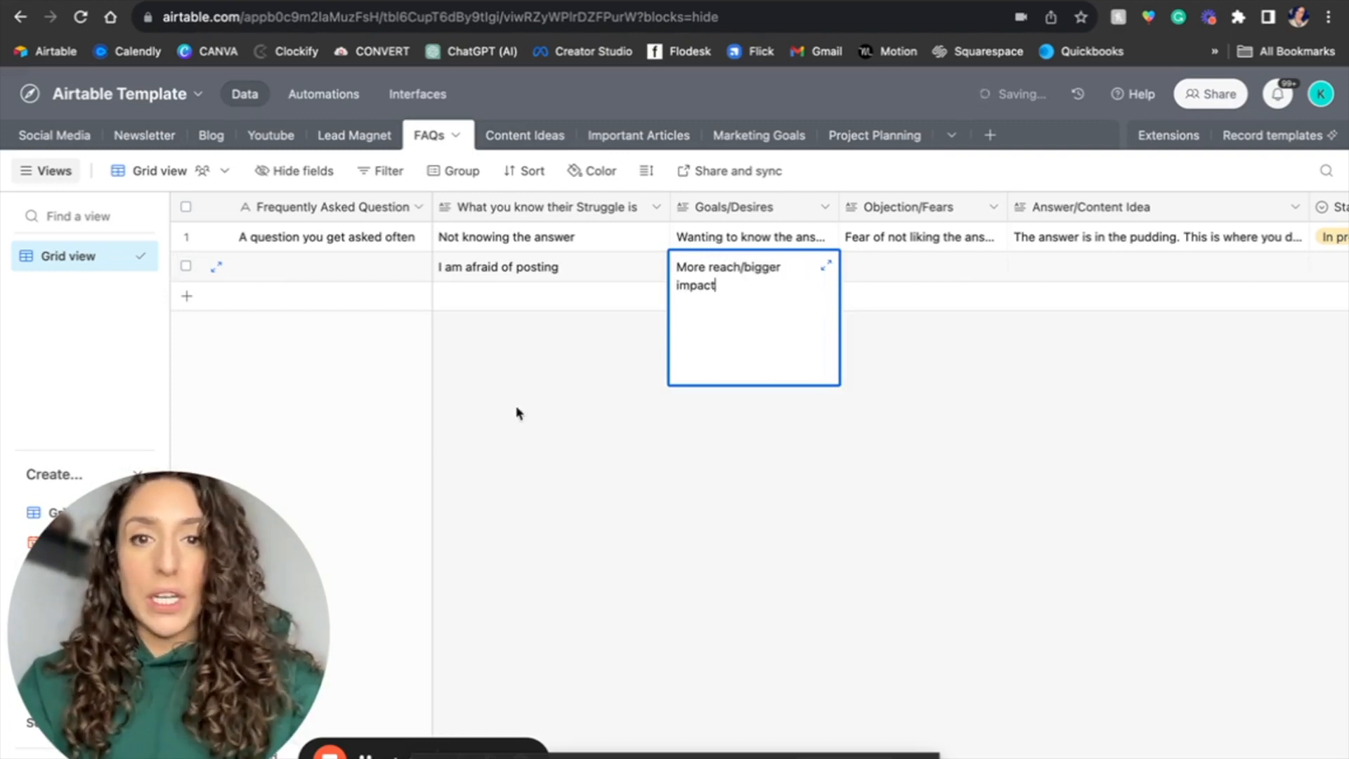
left_click(447, 446)
Step: Enter "Fear of posting" as the new record's Frequently Asked Question
double_click(280, 265)
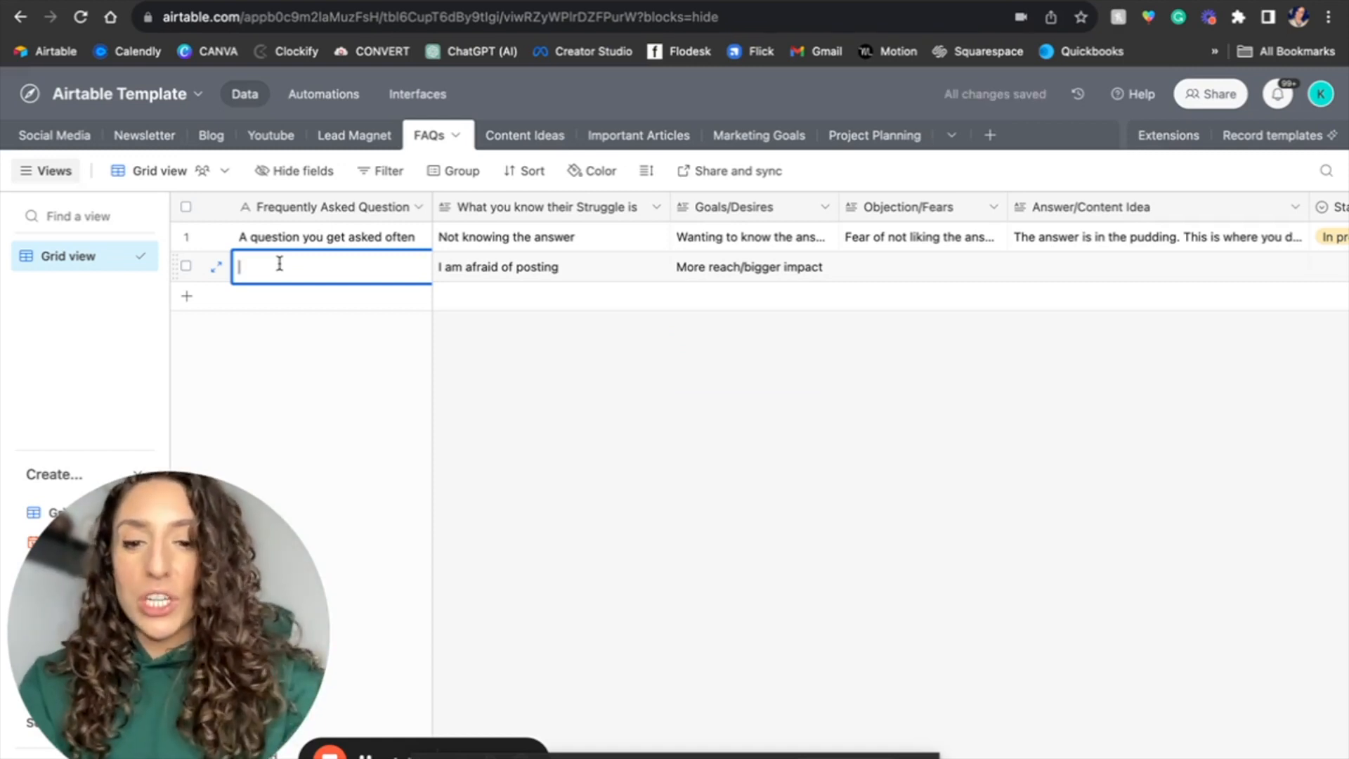
type("Fear of posting")
left_click(1051, 402)
Step: Fill in the "Fear of posting" record's Objection/Fears with "afraid of judgement" and, on a separate line, "people disagreeing with you"
double_click(908, 271)
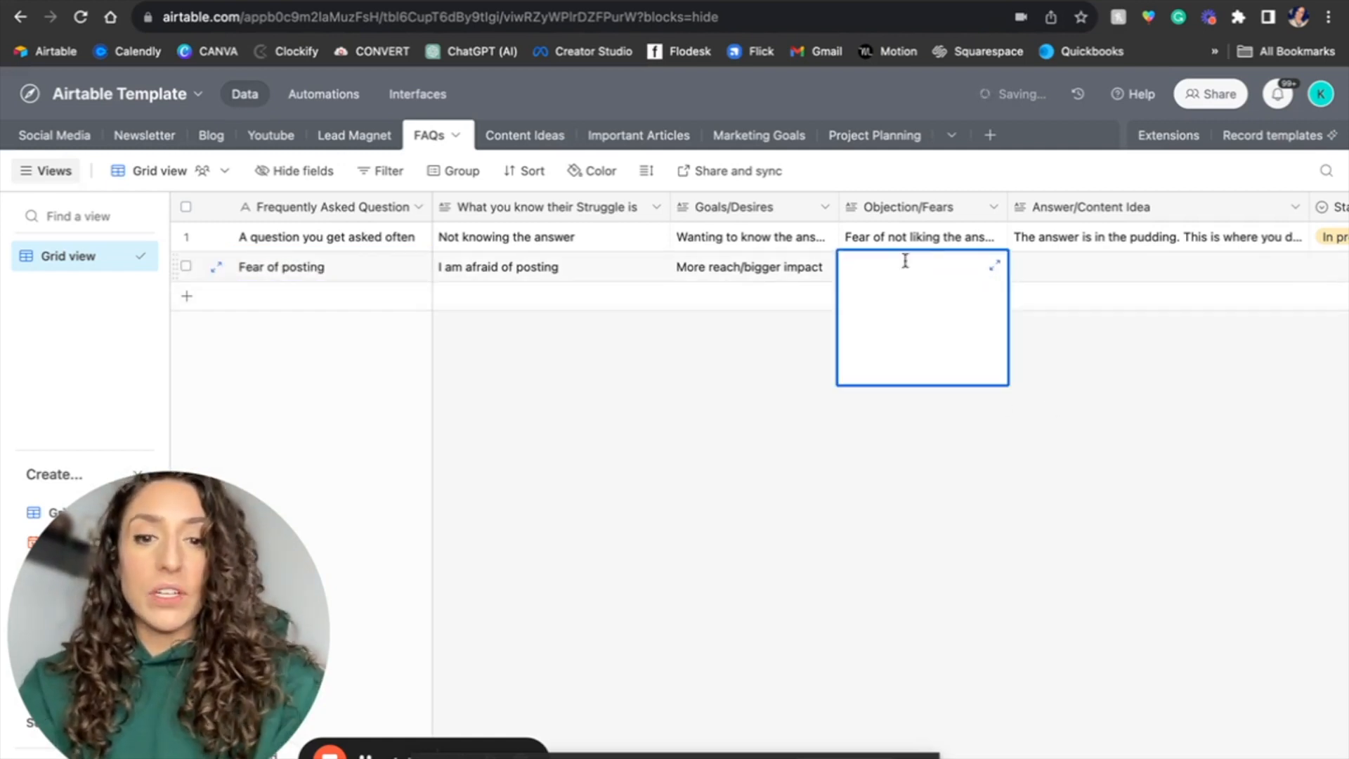
type("afraid")
key("BackSpace")
key("BackSpace")
key("BackSpace")
key("BackSpace")
type("raid of judgement")
key("Return")
type("a")
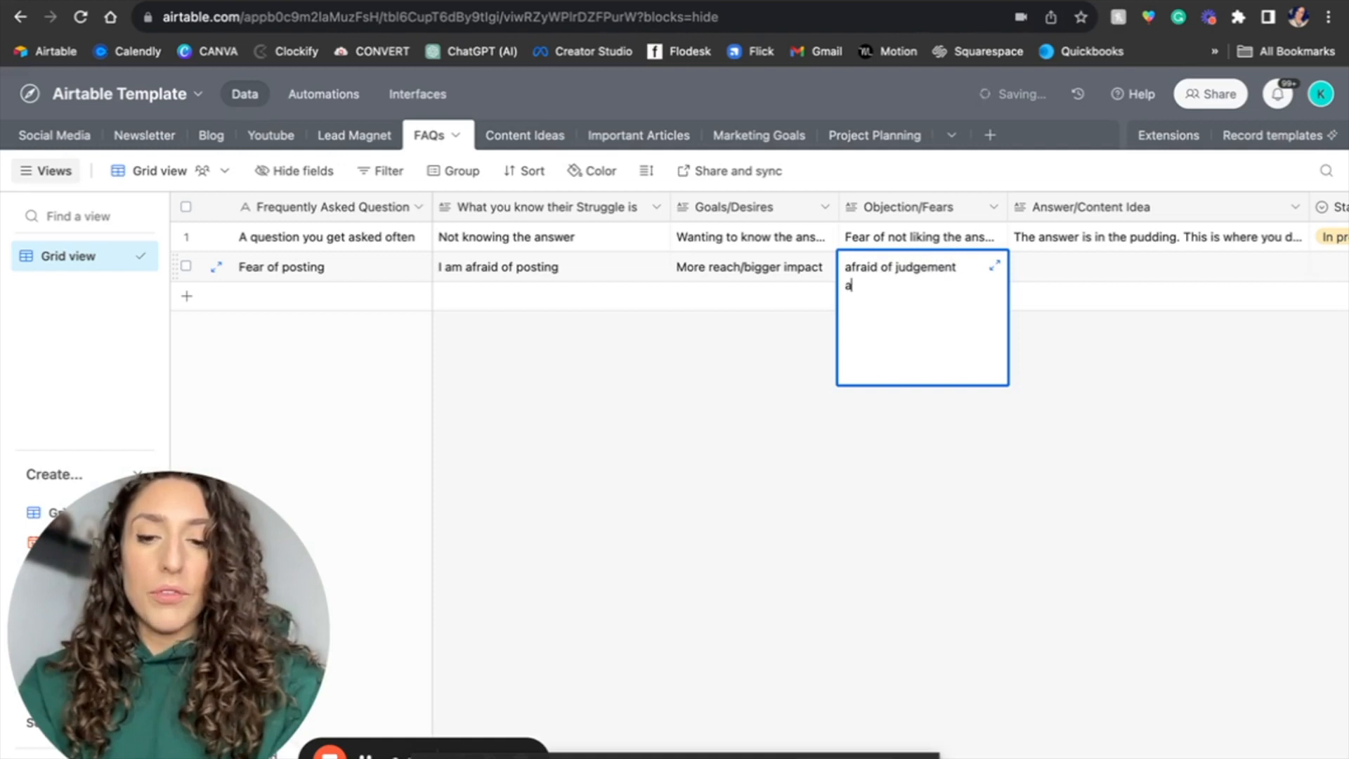
type("frai")
key("BackSpace")
key("BackSpace")
key("BackSpace")
key("BackSpace")
key("BackSpace")
key("BackSpace")
key("Return")
type("people")
type(" disagreein")
type("g wi")
key("BackSpace")
key("BackSpace")
type("w")
key("BackSpace")
type("with you")
left_click(1243, 364)
Step: Enter "Just post it anyways - people will dissagree" as the Answer/Content Idea of the "Fear of posting" record
left_click(1049, 273)
left_click(1049, 273)
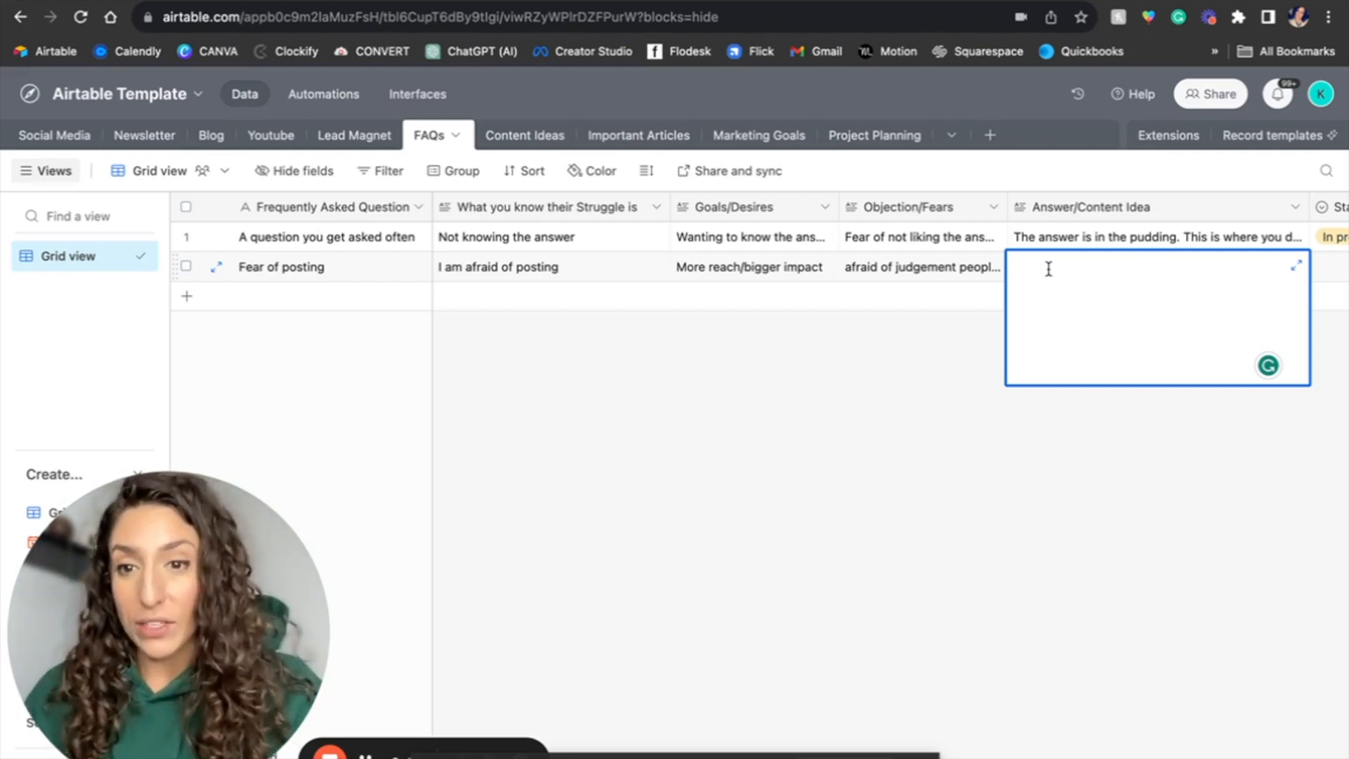
type("Just post it anyways - people wil")
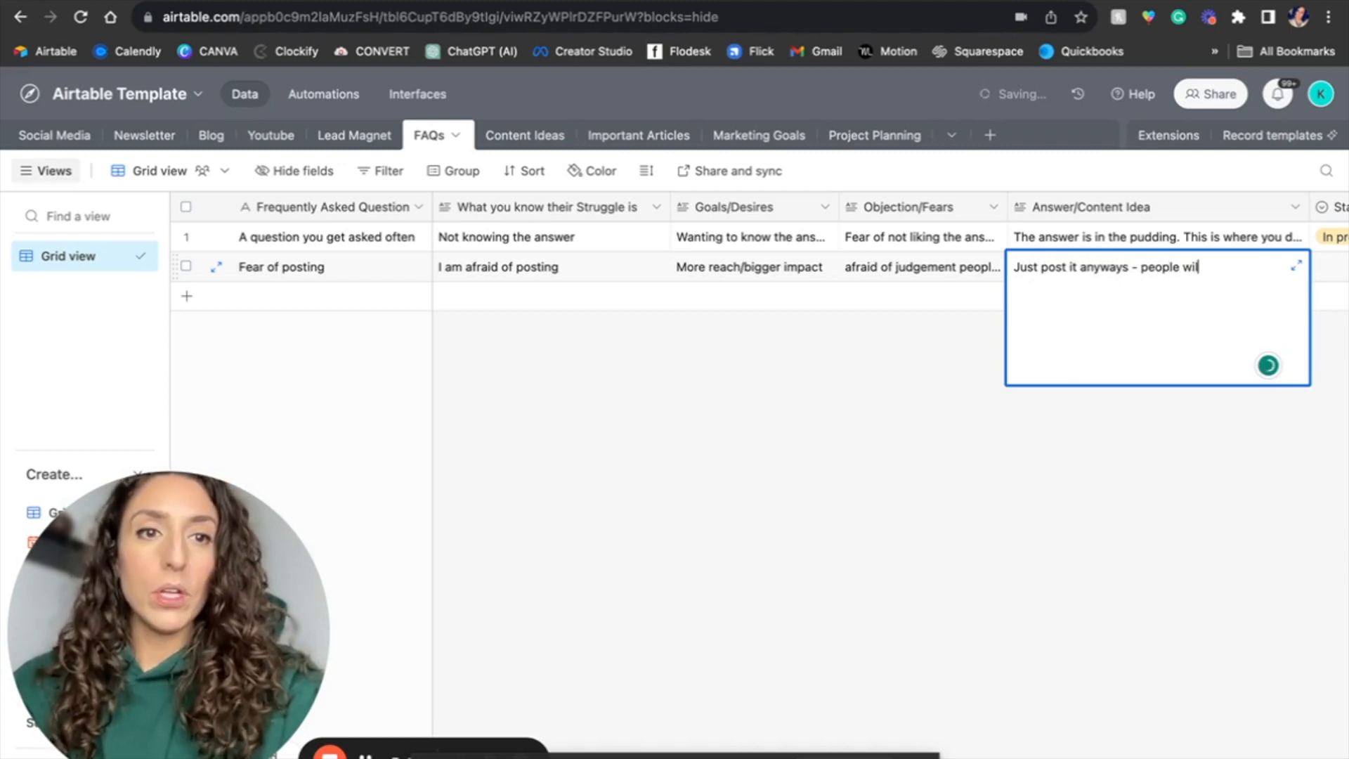
type("l dissagree")
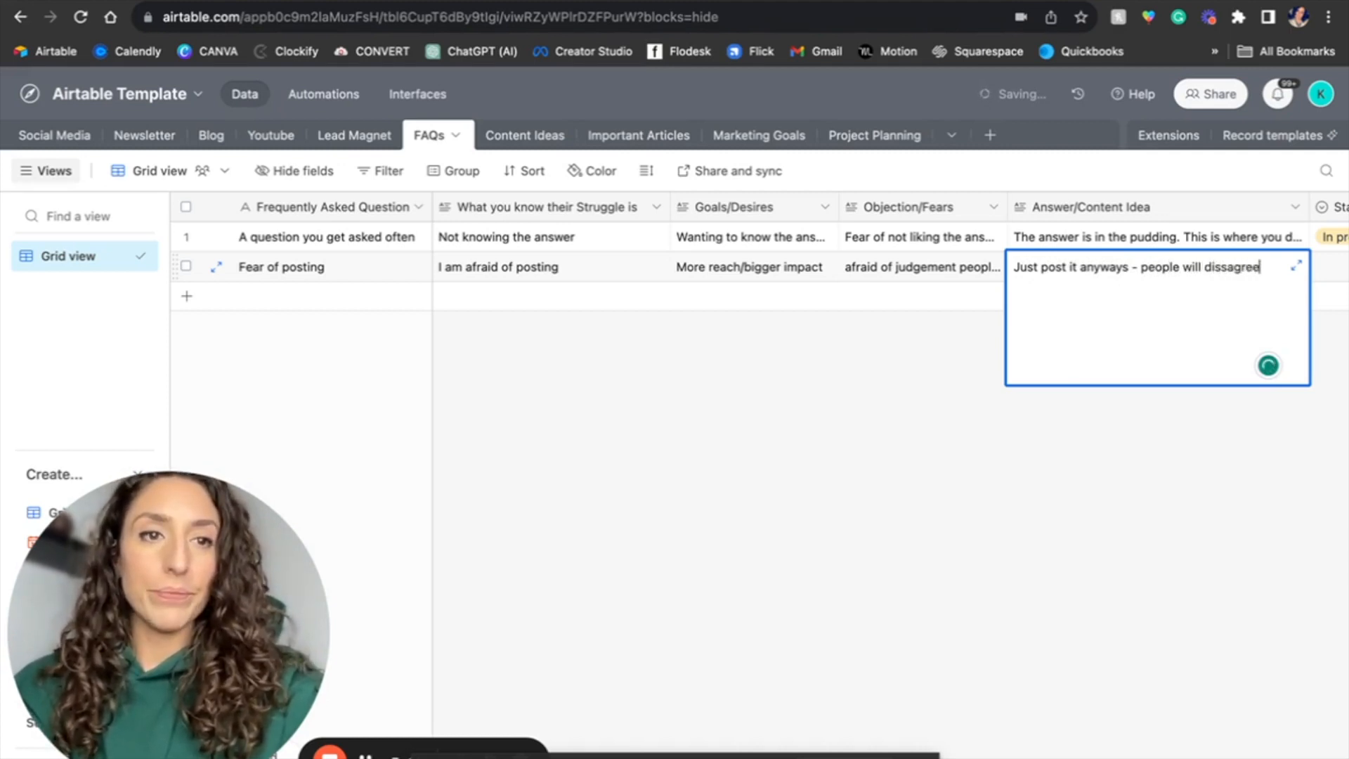
left_click(906, 541)
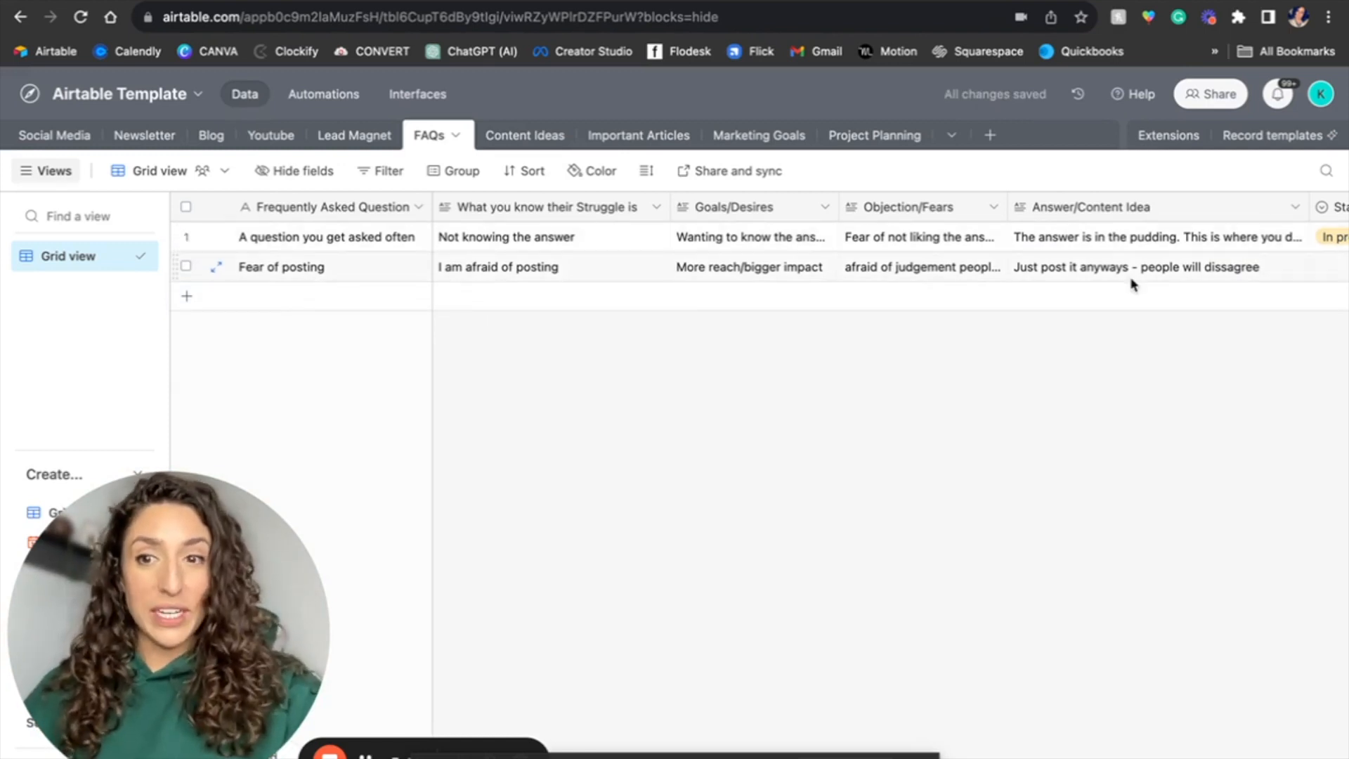
Step: Look at the available Status options for the "Fear of posting" record without choosing one
scroll(1133, 277, "right", 3)
left_click(1177, 266)
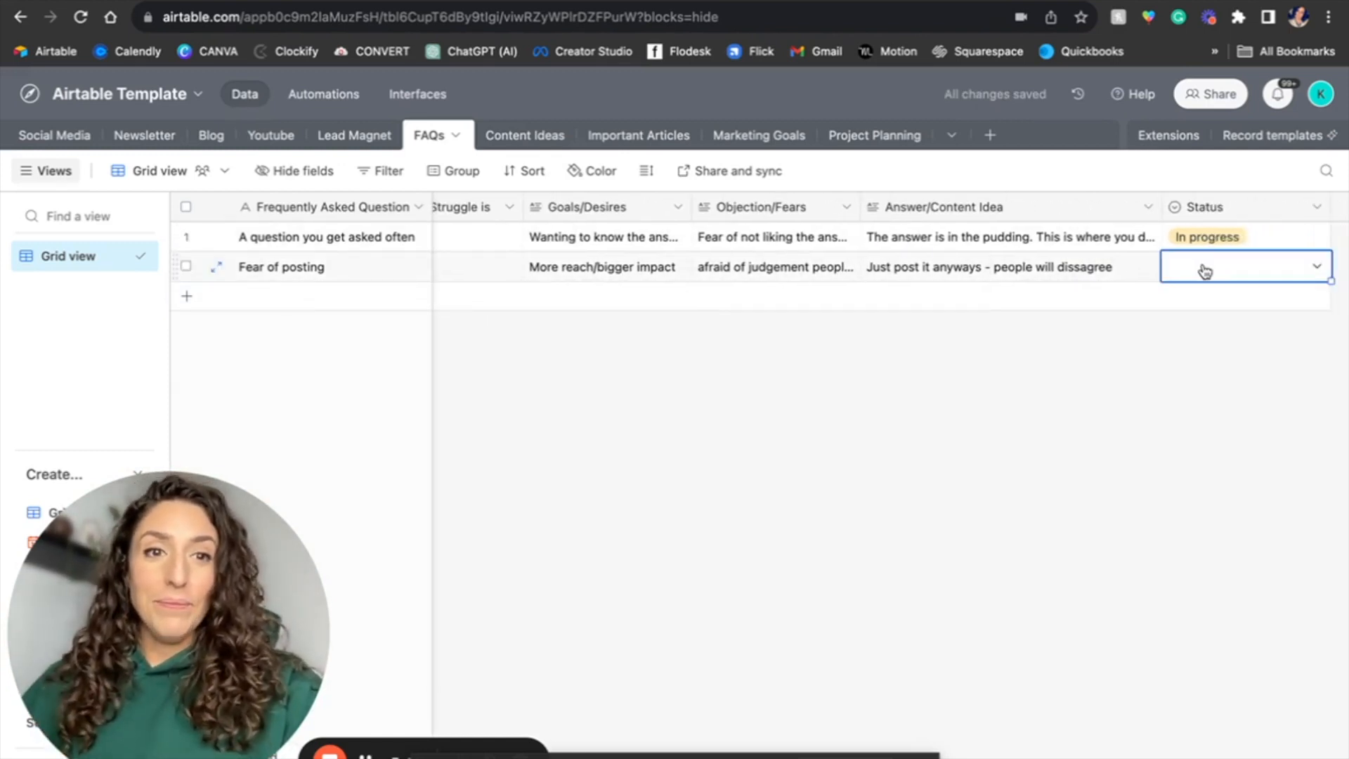
left_click(1204, 270)
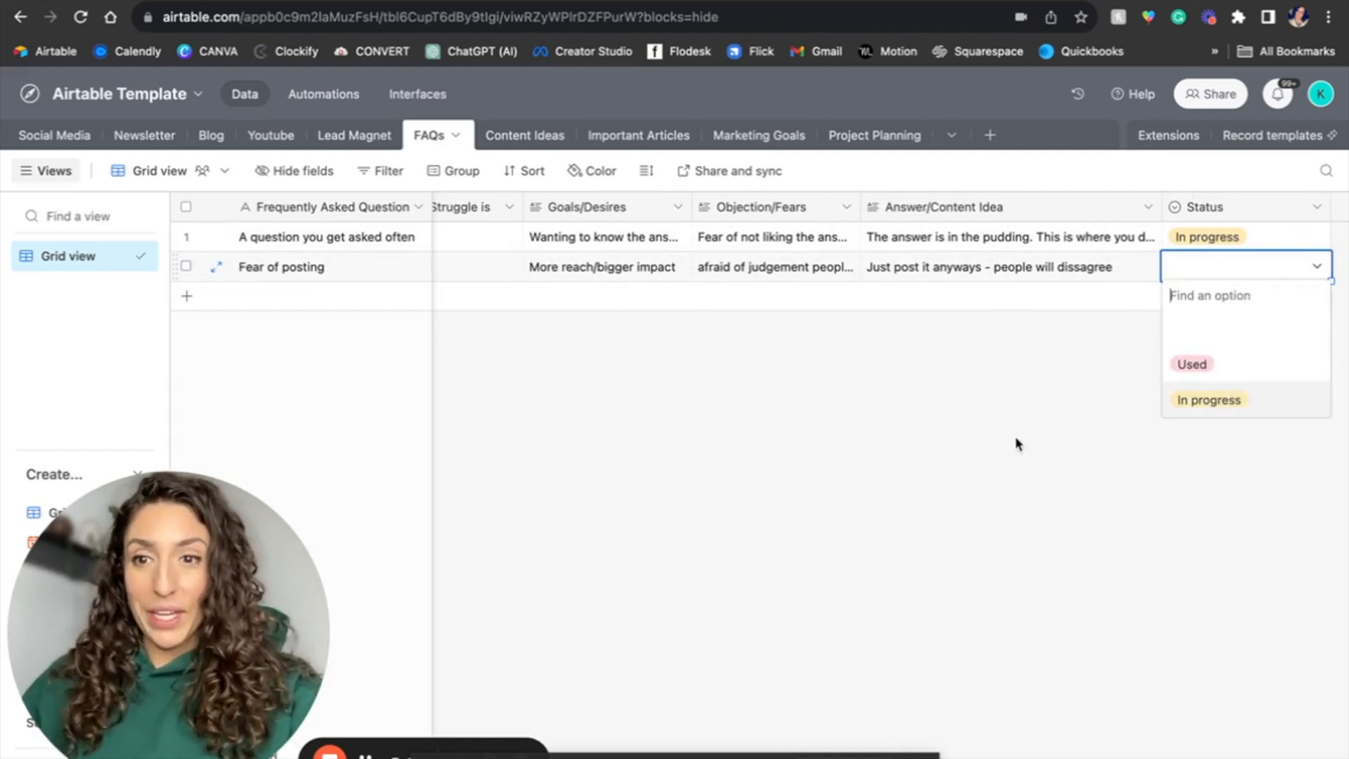
left_click(856, 428)
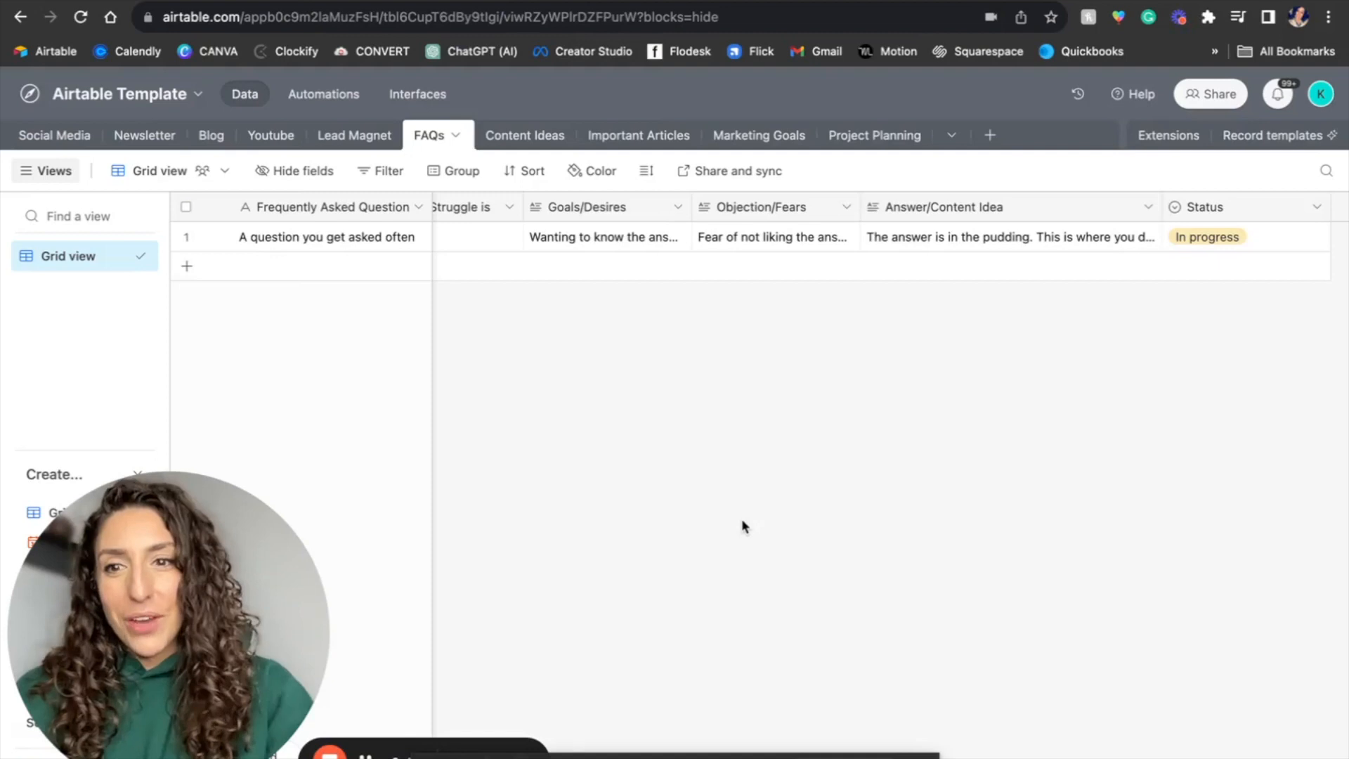
Step: Add a blank record to the Content Ideas table and select its URL field
left_click(537, 135)
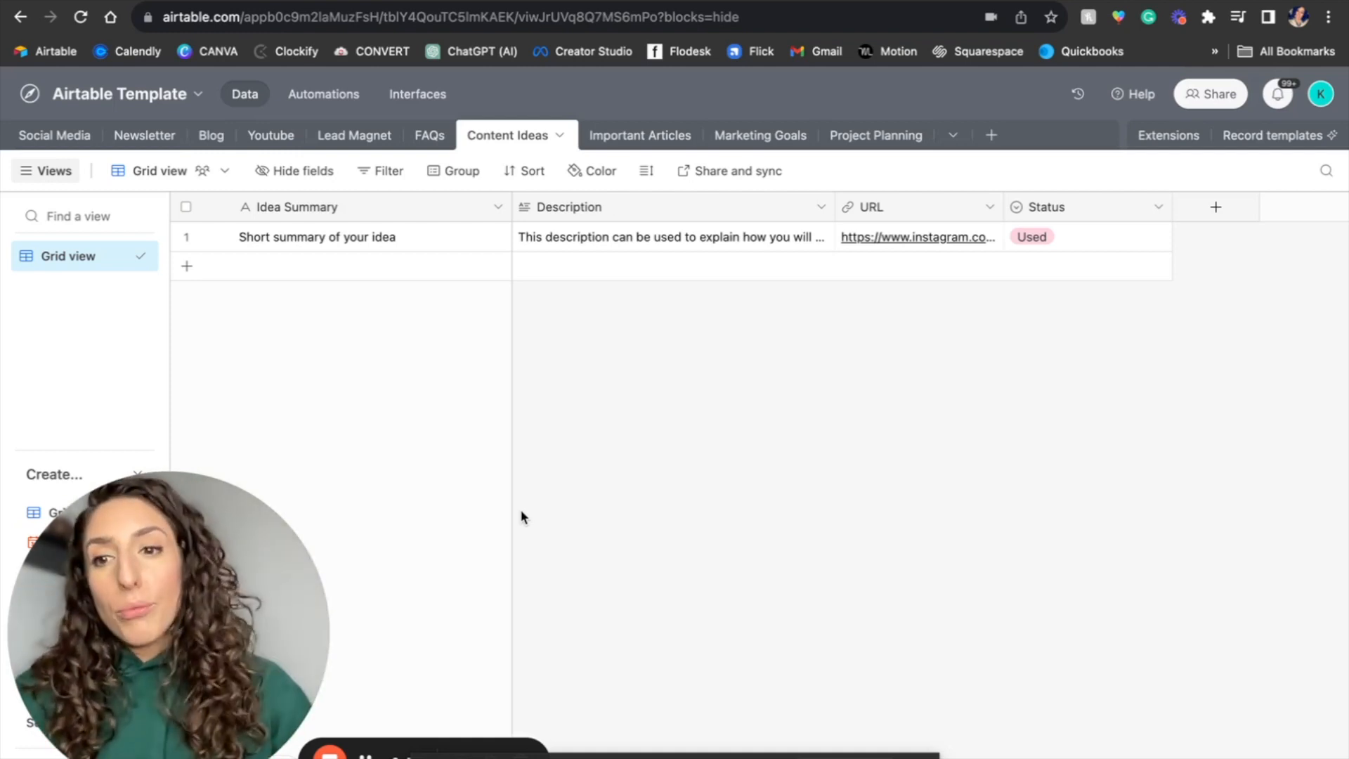
left_click(259, 281)
left_click(621, 260)
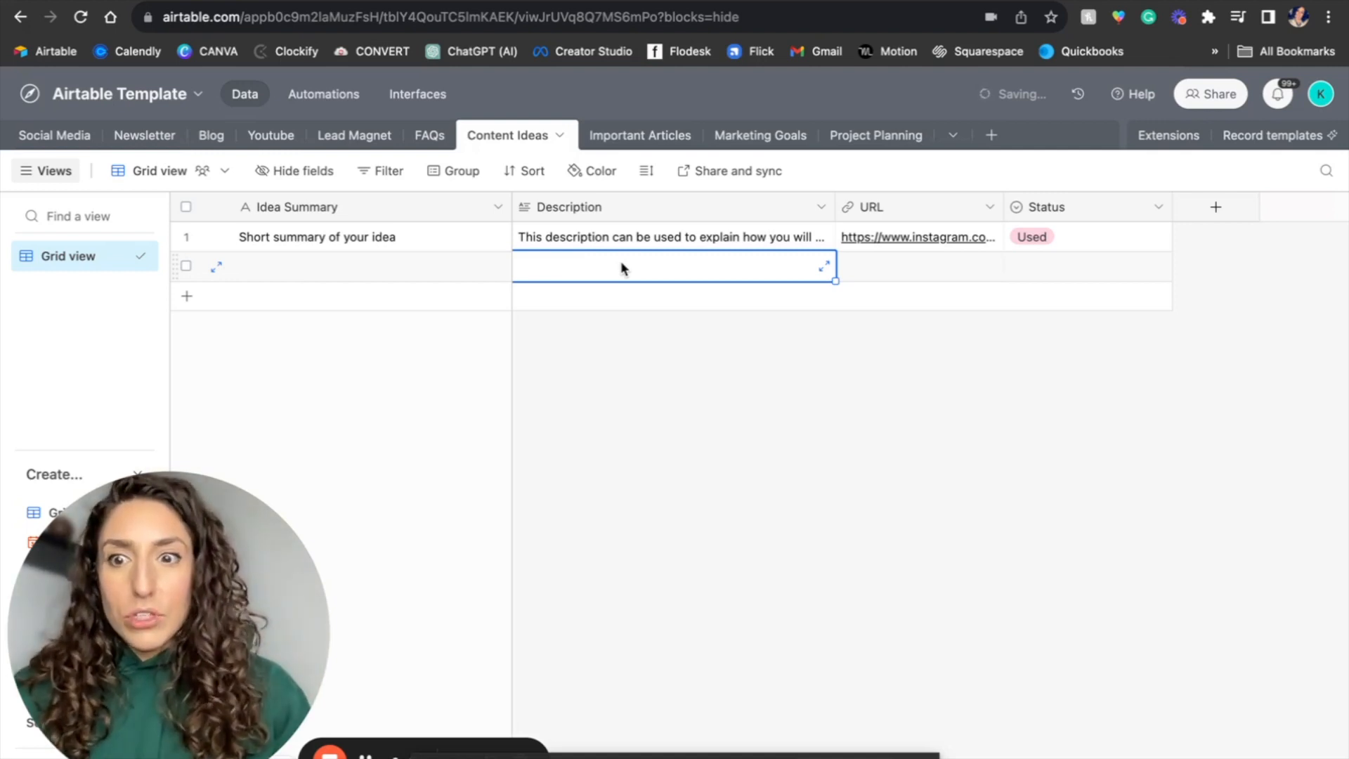
left_click(895, 271)
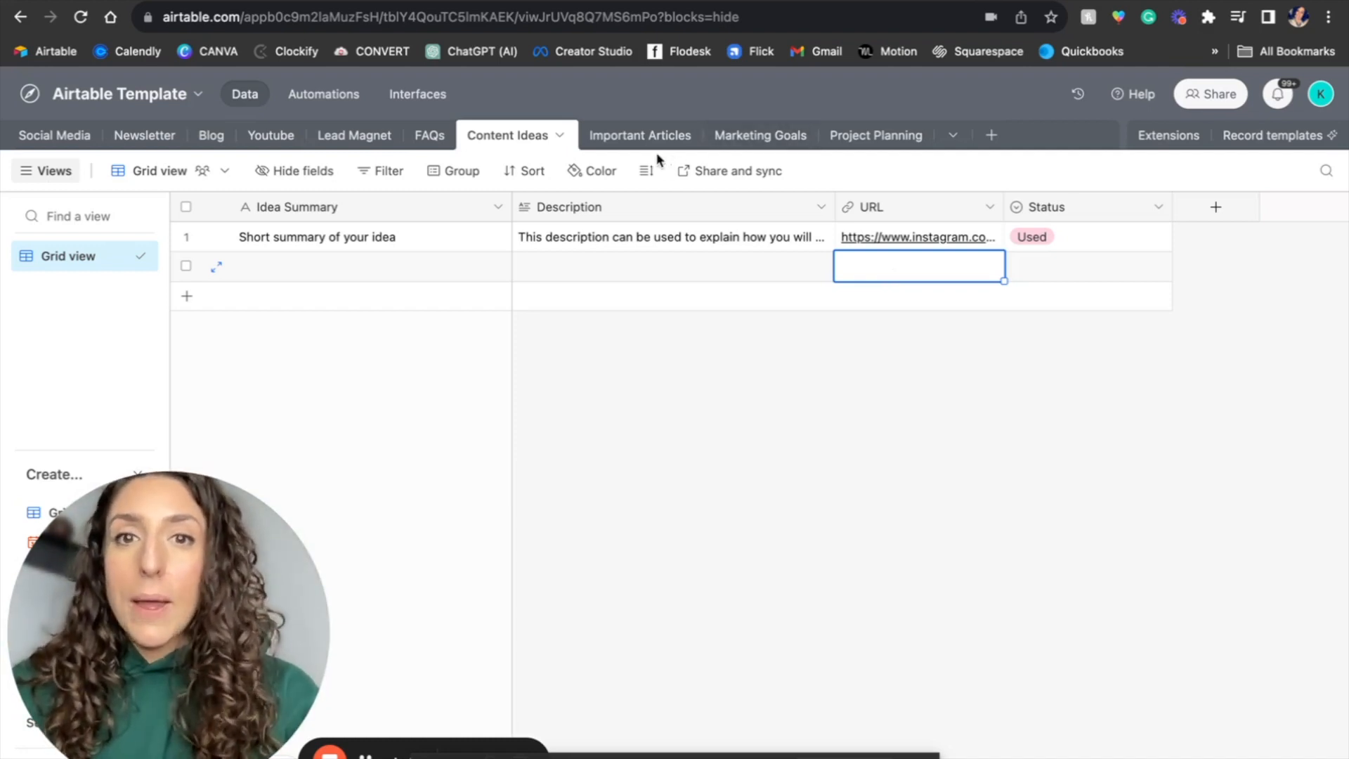
Step: Open the Important Articles table and continue recording despite the audio issue
left_click(636, 133)
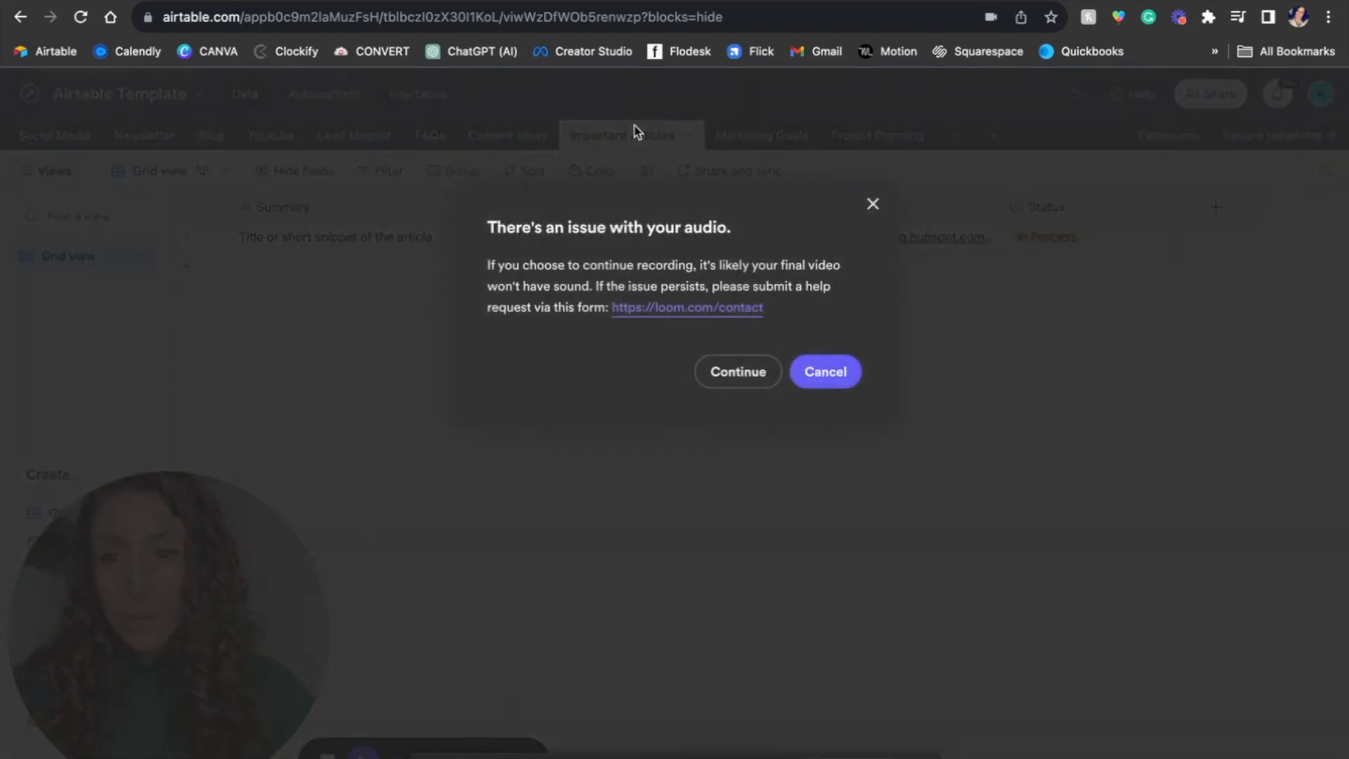
left_click(738, 373)
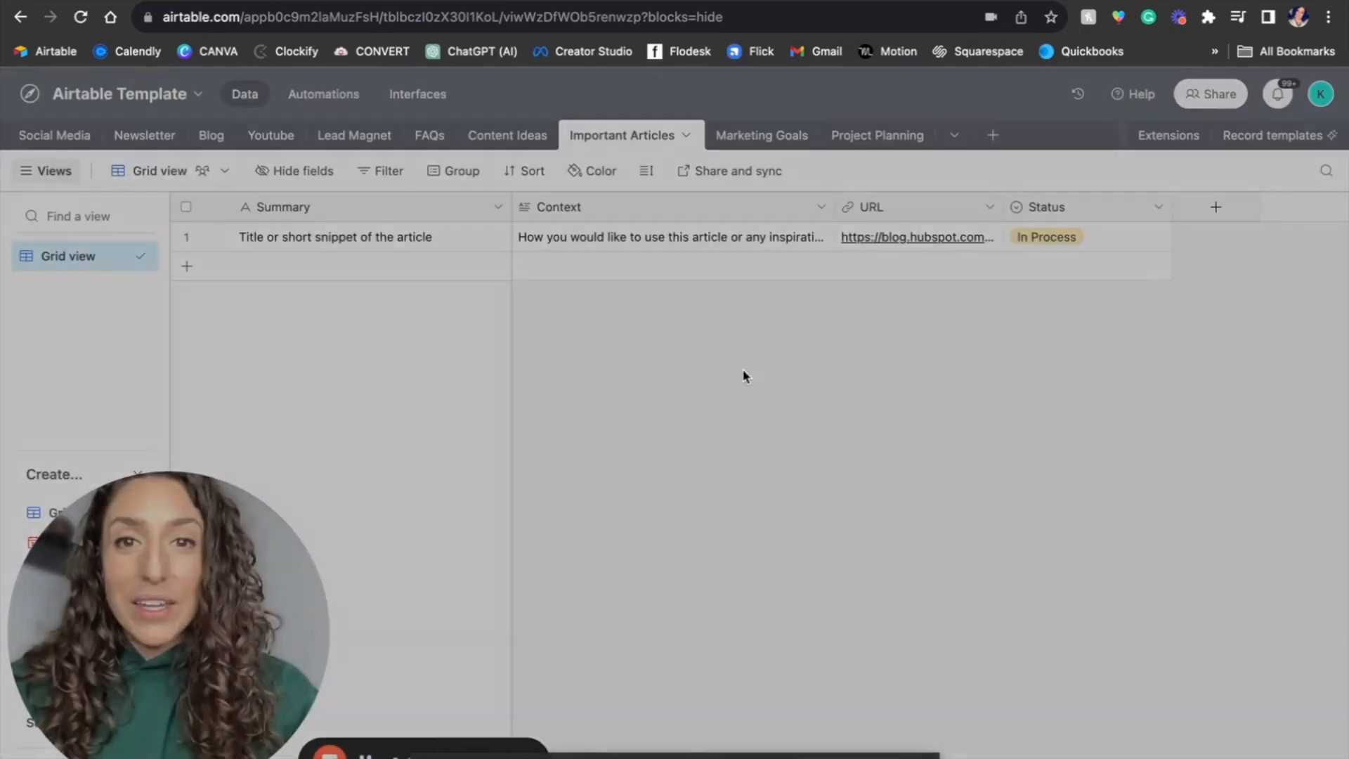